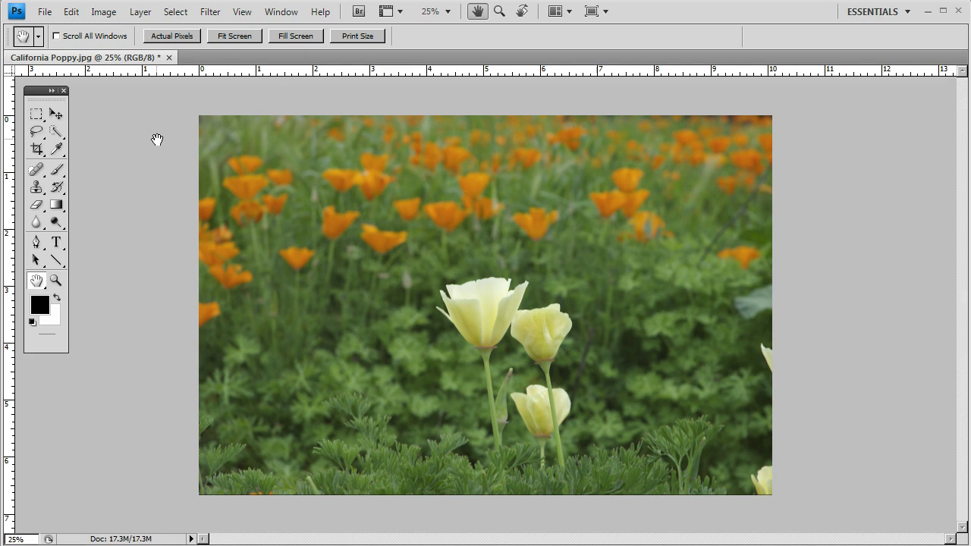
- Clear the Crop tool presets and enter a fixed 30 in width and 24 in height
{"action": "left_click", "coordinate": [36, 149]}
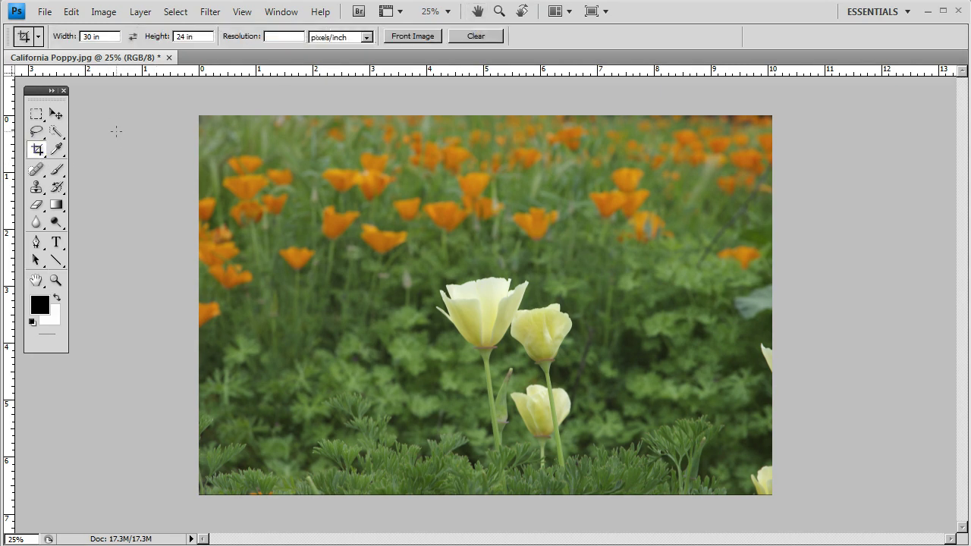
{"action": "left_click", "coordinate": [466, 35]}
{"action": "left_click", "coordinate": [96, 35]}
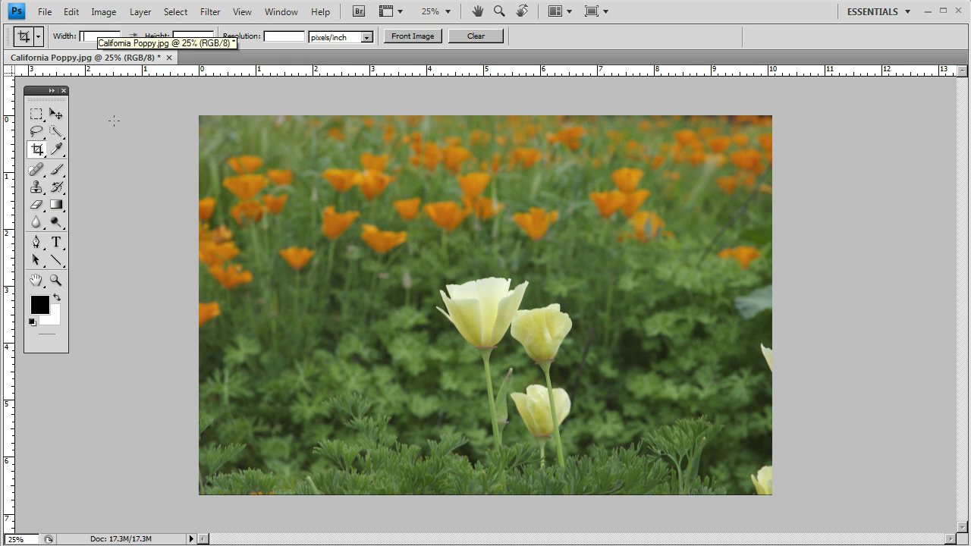
{"action": "type", "text": "30 in"}
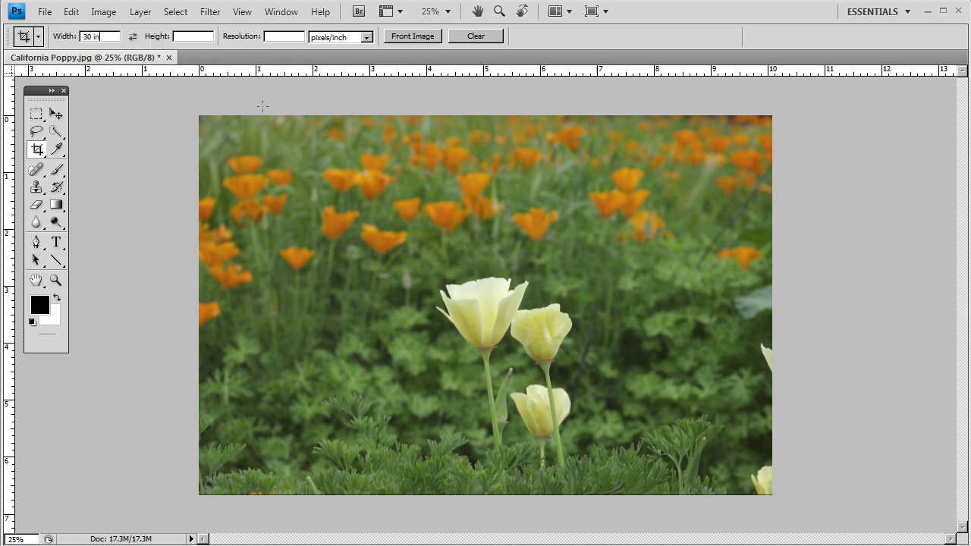
{"action": "left_click", "coordinate": [191, 35]}
{"action": "type", "text": "24 in"}
- Draw a 30×24 crop box, shift and shrink it to centre the three white poppies, and commit
{"action": "left_click", "coordinate": [244, 12]}
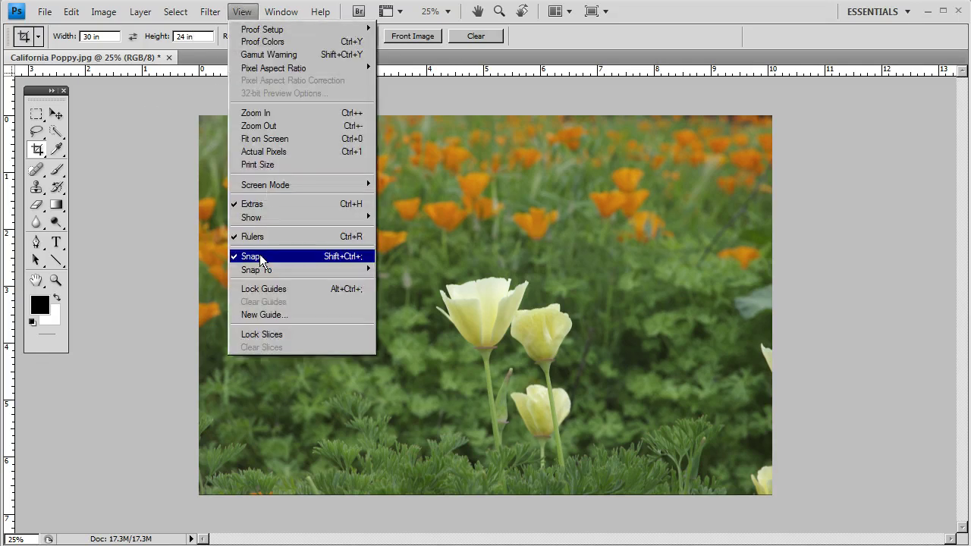
{"action": "left_click", "coordinate": [243, 12]}
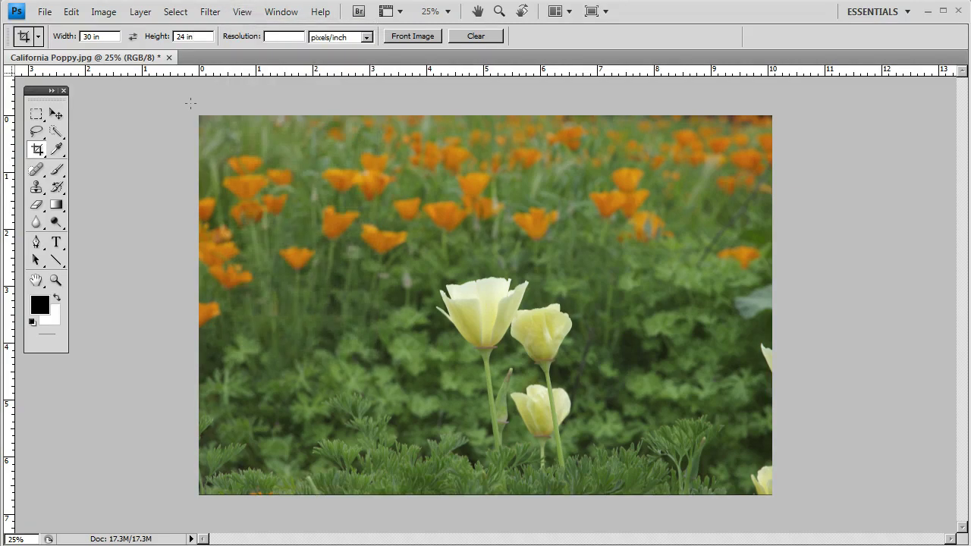
{"action": "left_click_drag", "start_coordinate": [190, 102], "coordinate": [673, 507]}
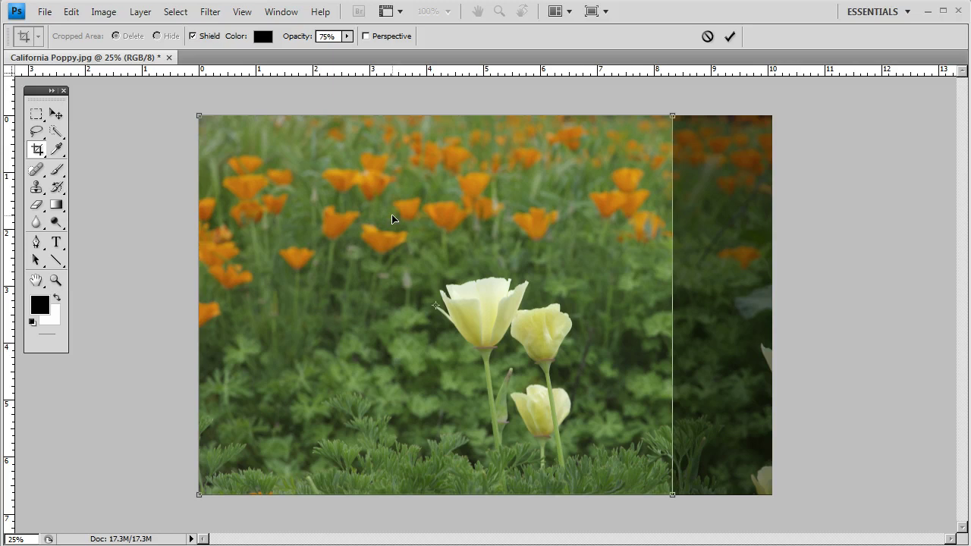
{"action": "left_click_drag", "start_coordinate": [392, 220], "coordinate": [449, 219]}
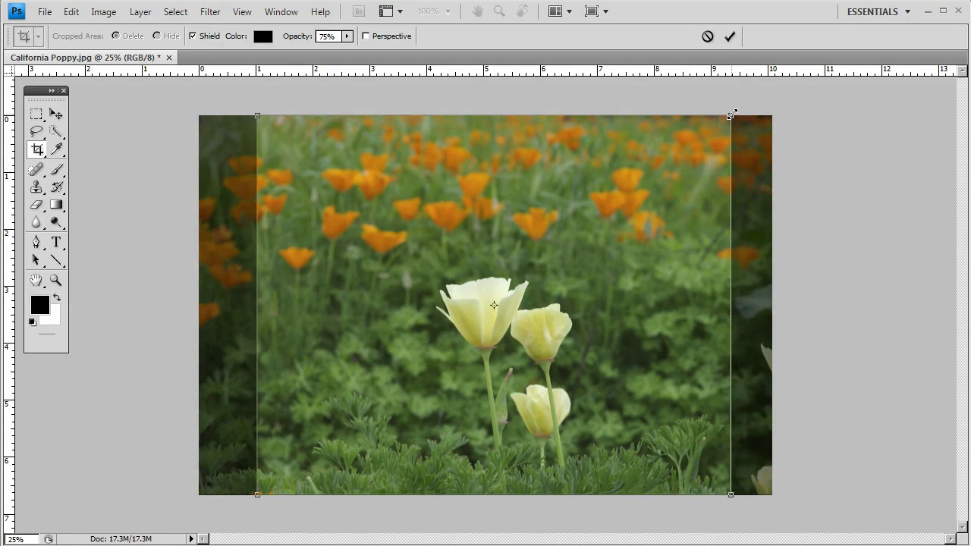
{"action": "left_click_drag", "start_coordinate": [730, 116], "coordinate": [671, 180]}
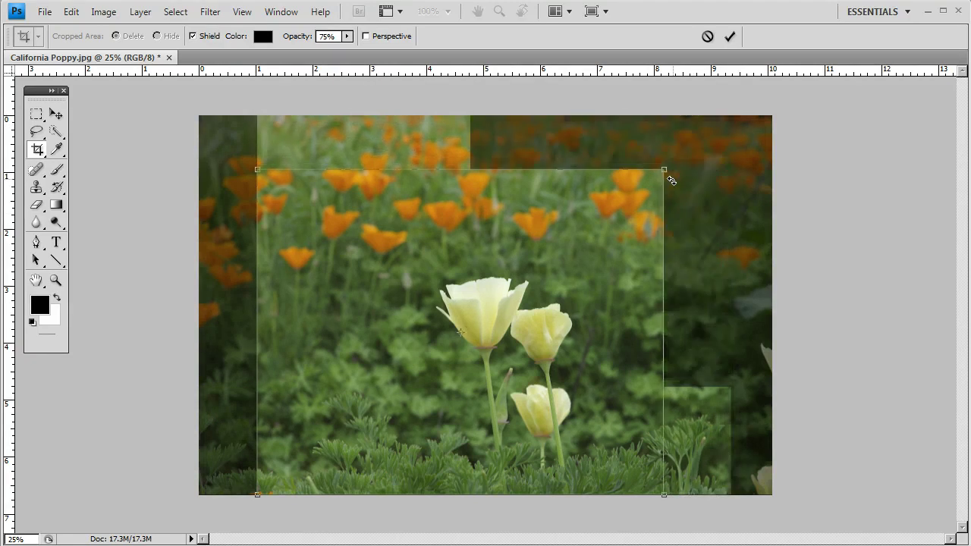
{"action": "left_click_drag", "start_coordinate": [592, 306], "coordinate": [637, 305]}
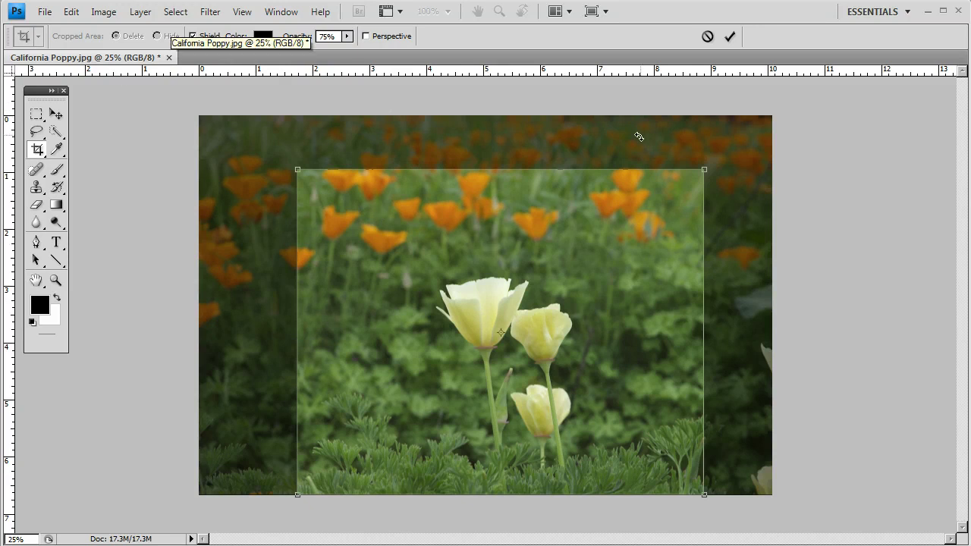
{"action": "left_click", "coordinate": [730, 36]}
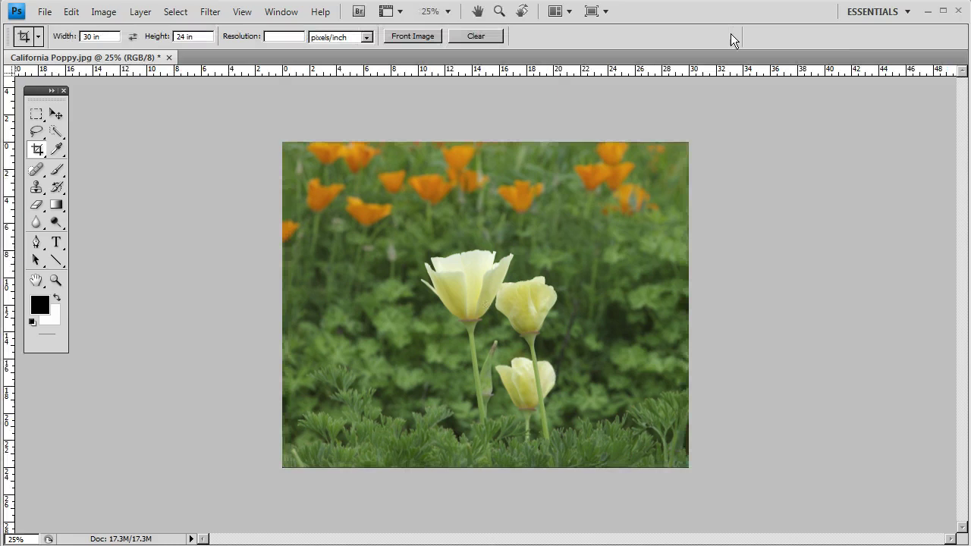
- In Image Size, turn off Resample Image and change the resolution to 71 ppi
{"action": "left_click", "coordinate": [111, 12]}
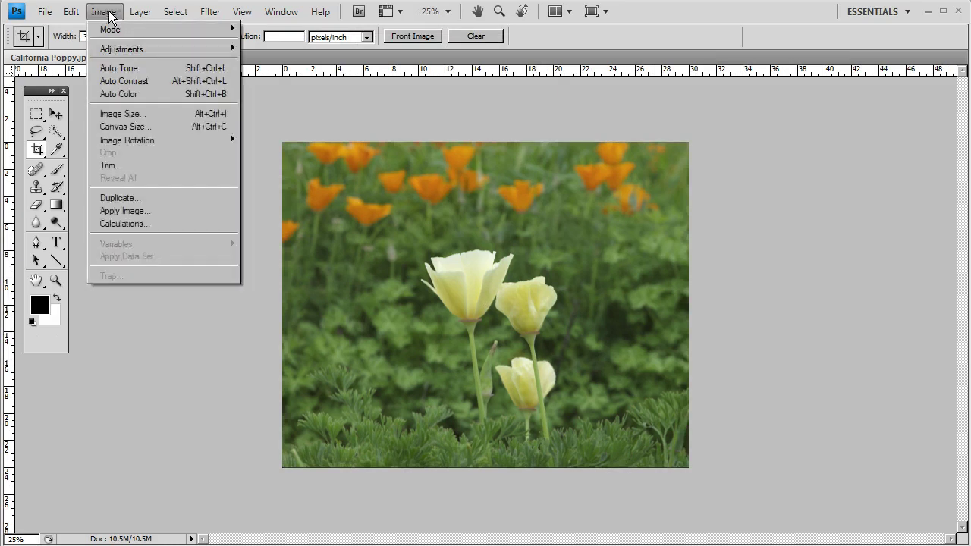
{"action": "left_click", "coordinate": [126, 113]}
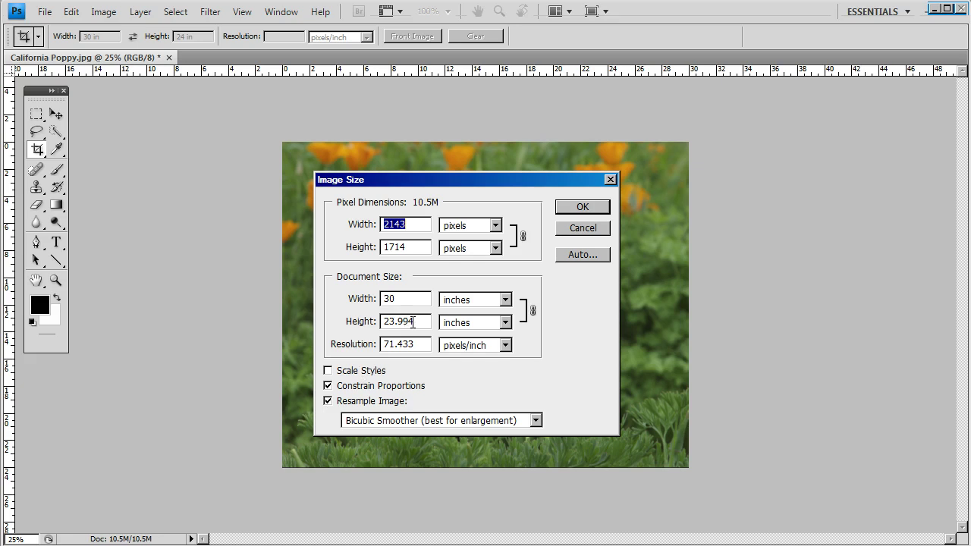
{"action": "left_click", "coordinate": [331, 403]}
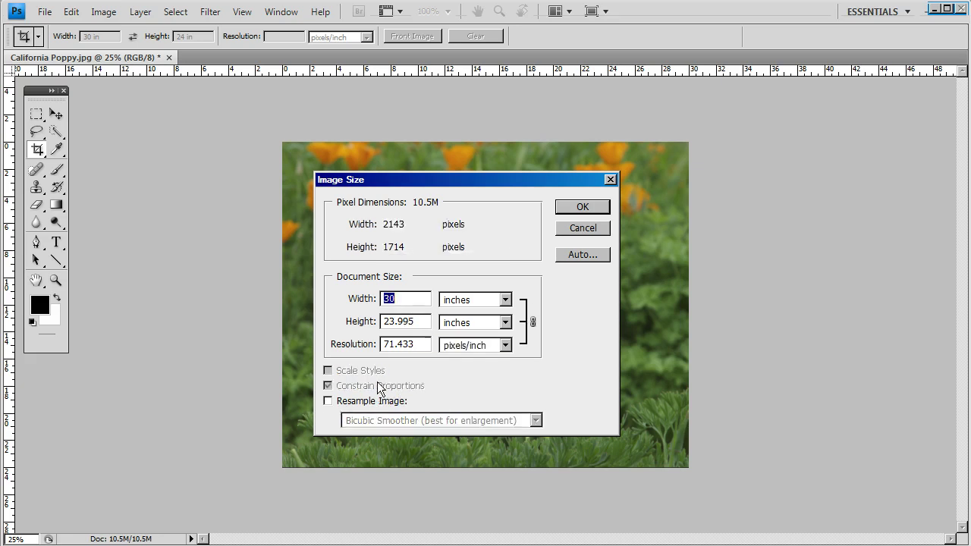
{"action": "left_click", "coordinate": [414, 344]}
{"action": "key", "text": "BackSpace"}
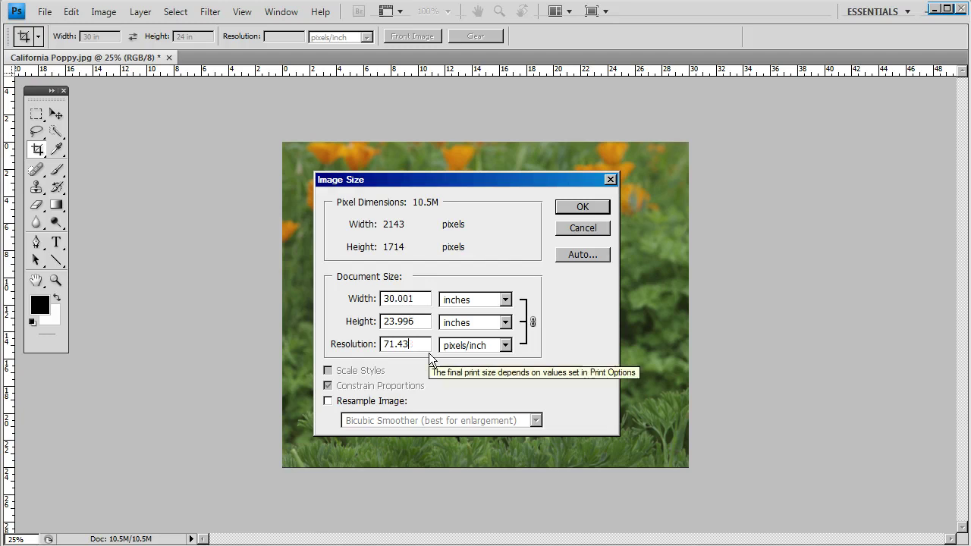
{"action": "key", "text": "BackSpace"}
{"action": "key", "text": "BackSpace"}
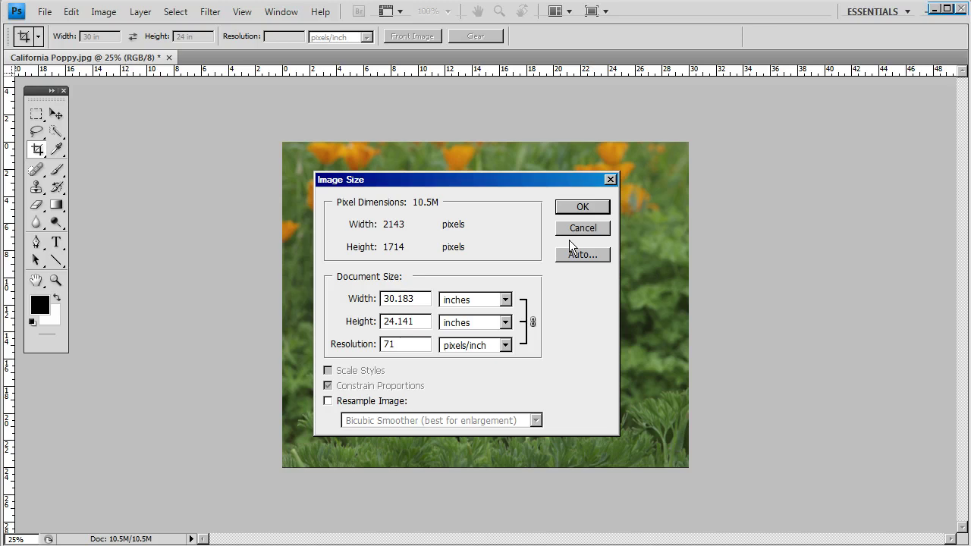
{"action": "left_click", "coordinate": [591, 205]}
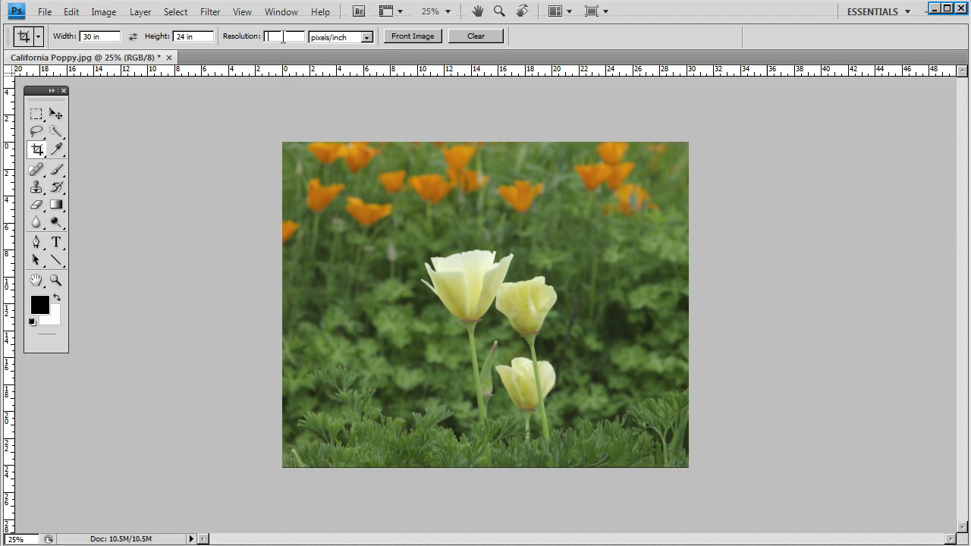
- Crop the whole photo at 71 ppi, then open Image Size to confirm 2130 × 1704 pixels
{"action": "type", "text": "71"}
{"action": "left_click_drag", "start_coordinate": [273, 130], "coordinate": [772, 527]}
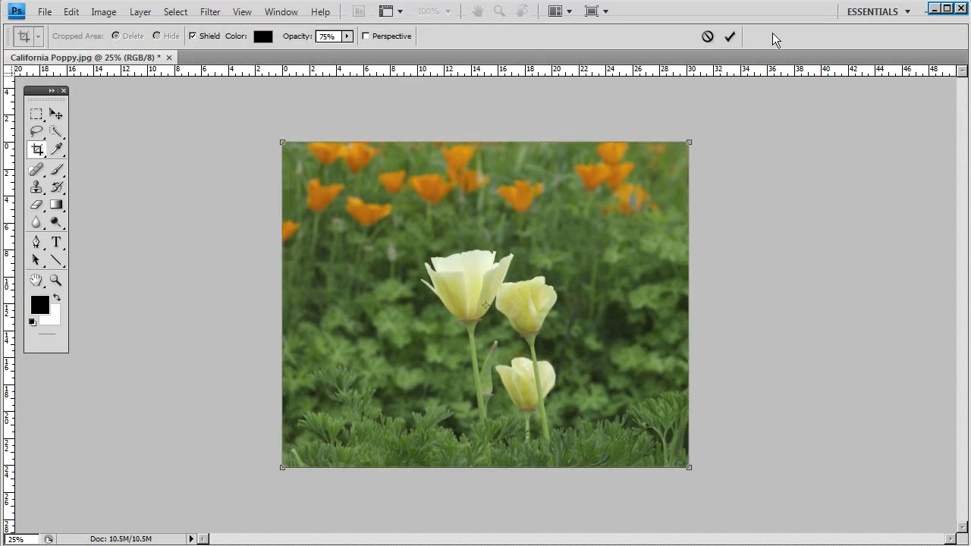
{"action": "left_click", "coordinate": [731, 37]}
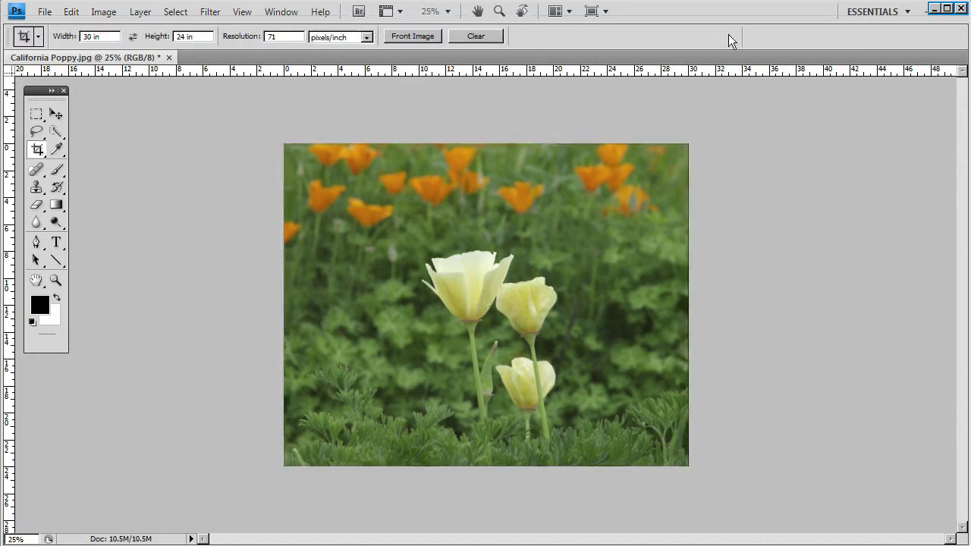
{"action": "left_click", "coordinate": [103, 13]}
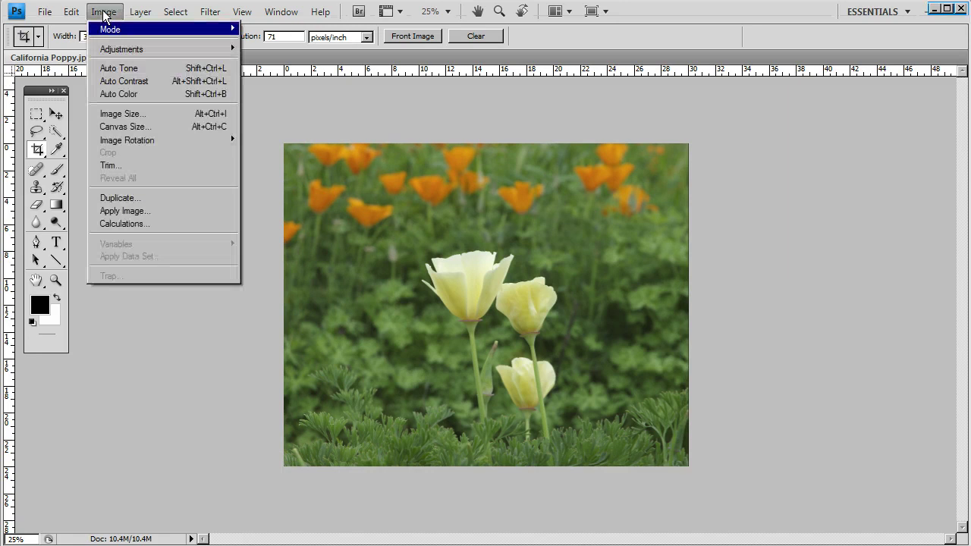
{"action": "left_click", "coordinate": [122, 115]}
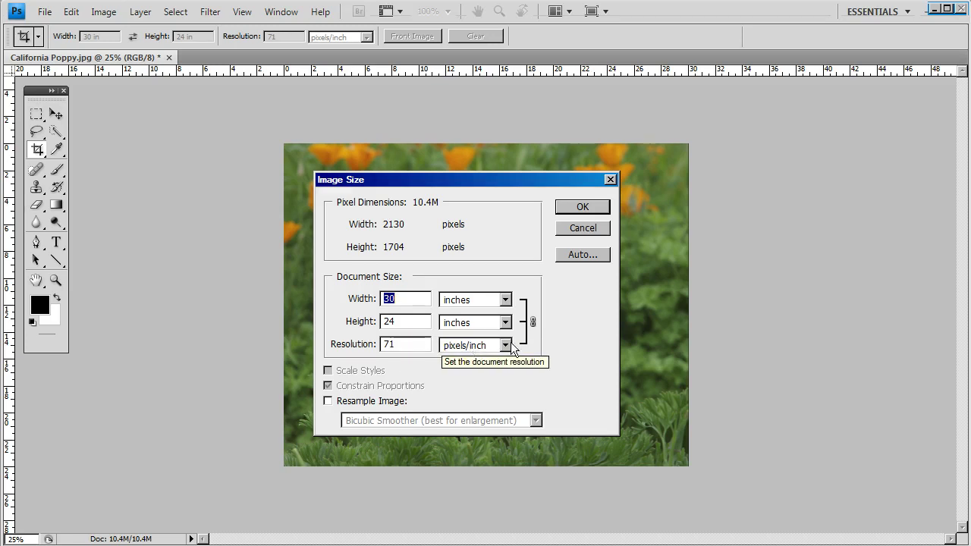
- Dismiss Image Size, then use Undo Crop and Step Backward to restore the uncropped photo
{"action": "left_click", "coordinate": [584, 228]}
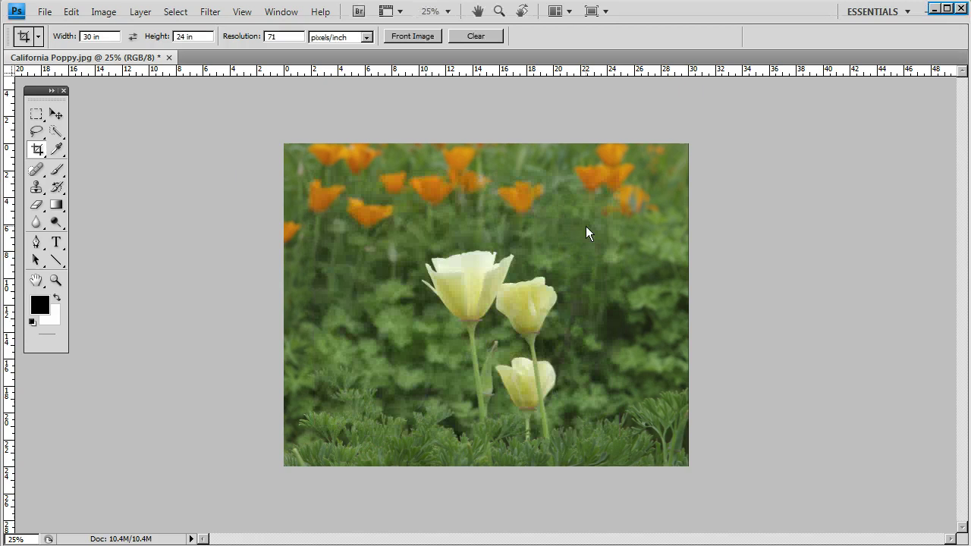
{"action": "left_click", "coordinate": [72, 12]}
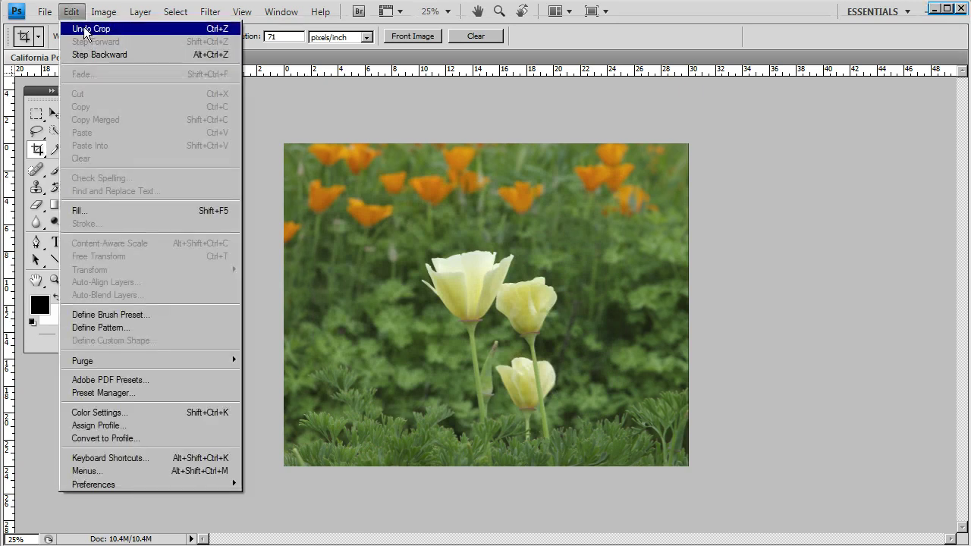
{"action": "left_click", "coordinate": [85, 30]}
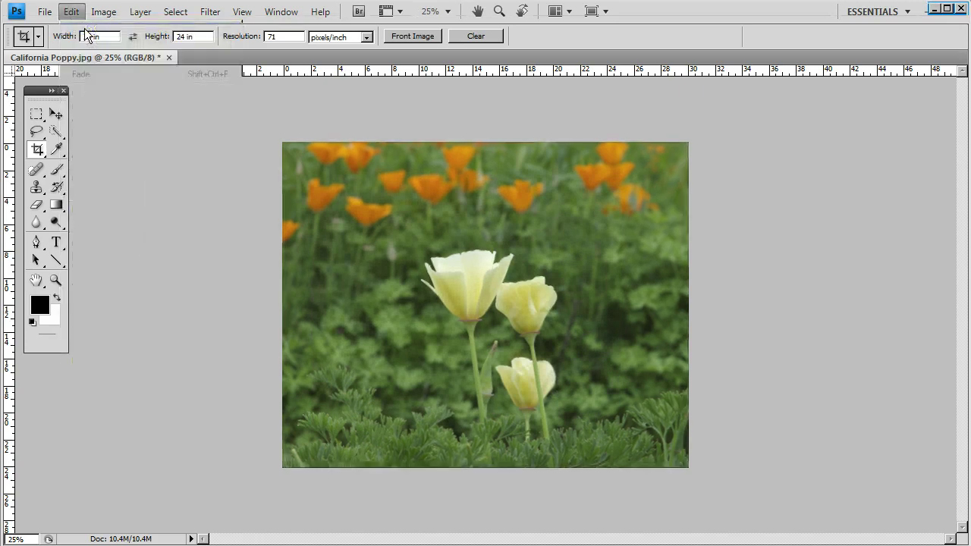
{"action": "left_click", "coordinate": [73, 13]}
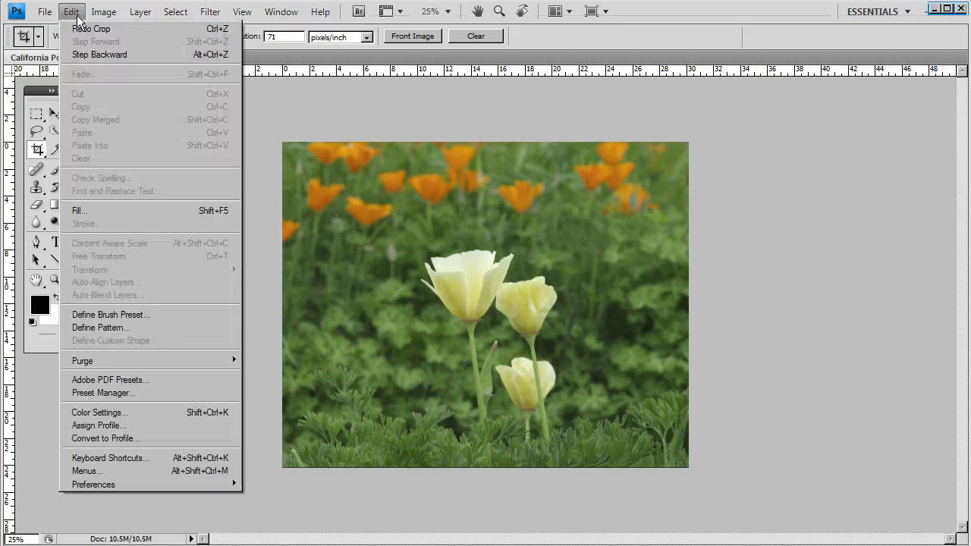
{"action": "left_click", "coordinate": [87, 54]}
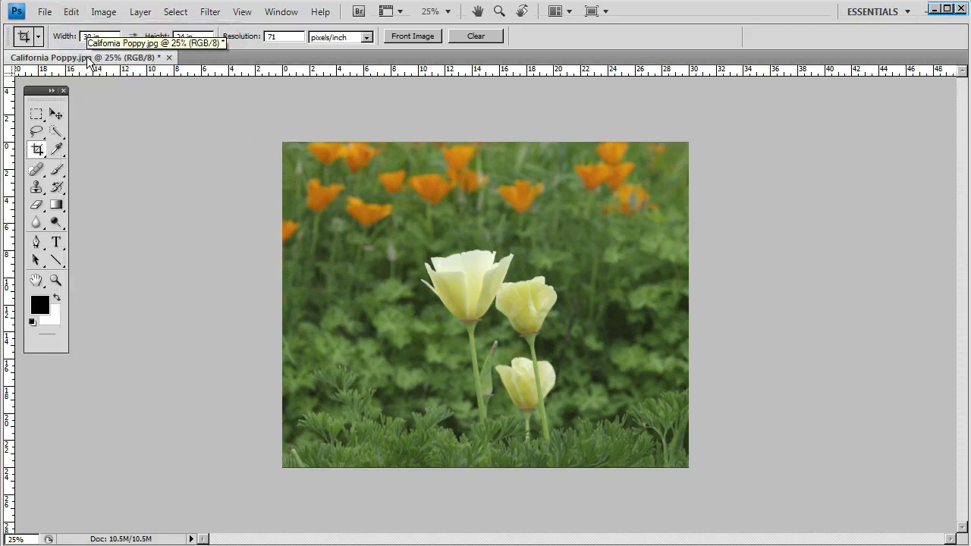
{"action": "left_click", "coordinate": [78, 14]}
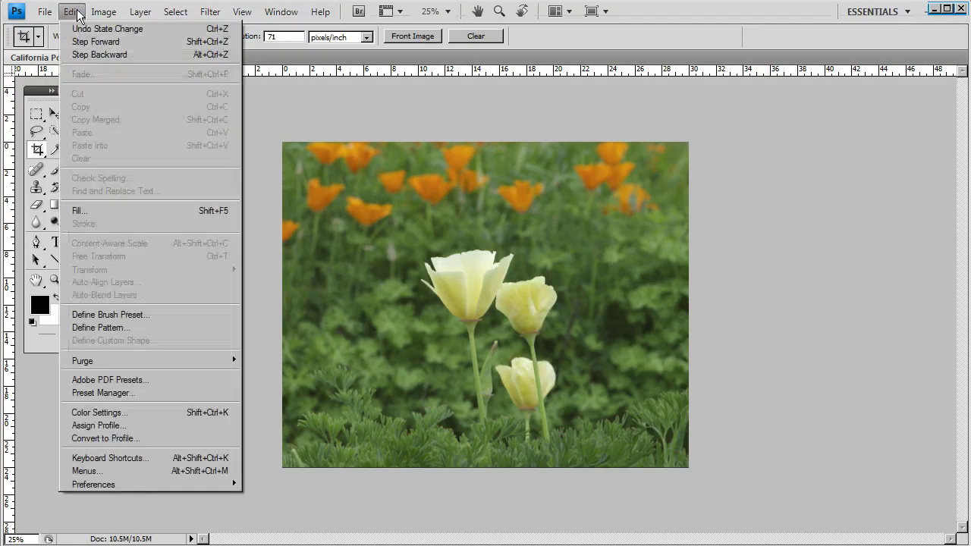
{"action": "left_click", "coordinate": [91, 54]}
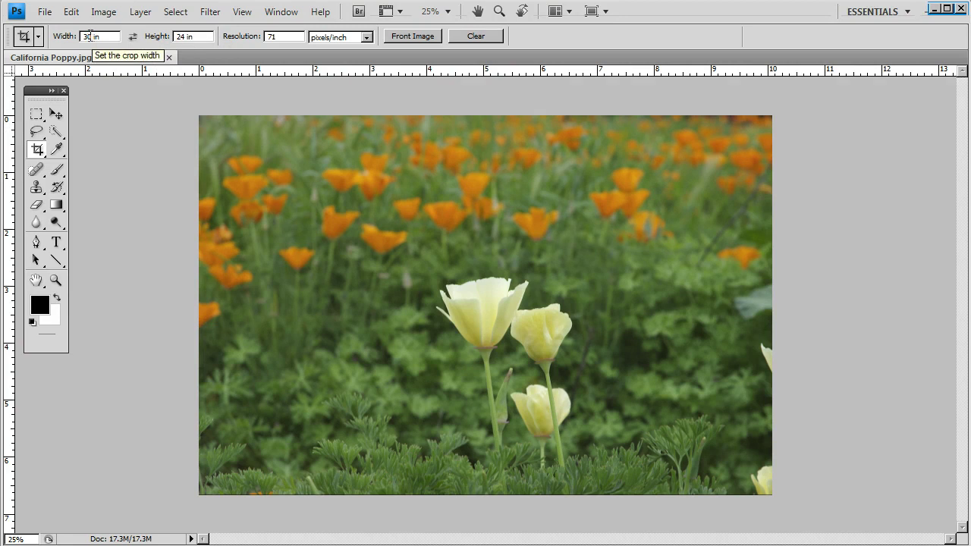
- Set the crop width to 24 in and height to 30 in, and clear the resolution
{"action": "double_click", "coordinate": [89, 36]}
{"action": "type", "text": "24"}
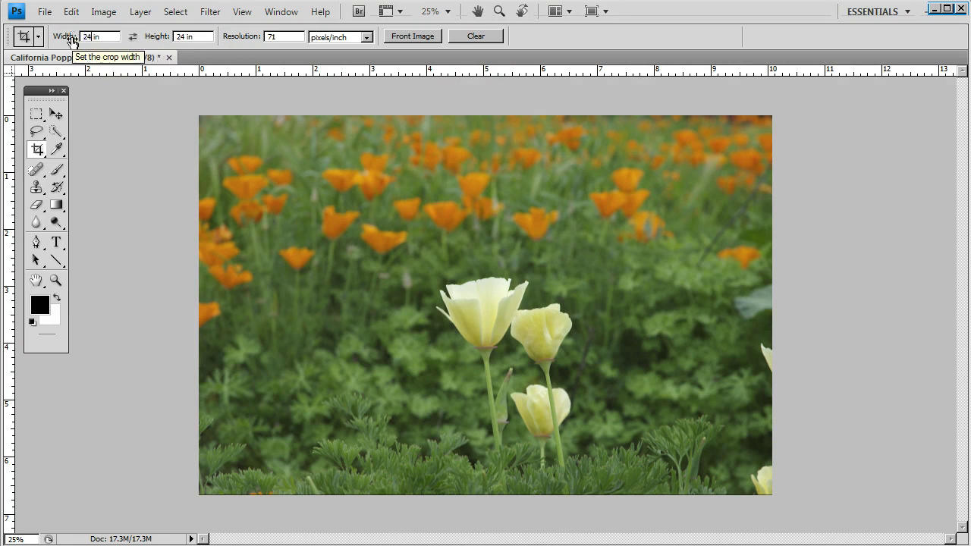
{"action": "double_click", "coordinate": [179, 37]}
{"action": "type", "text": "30"}
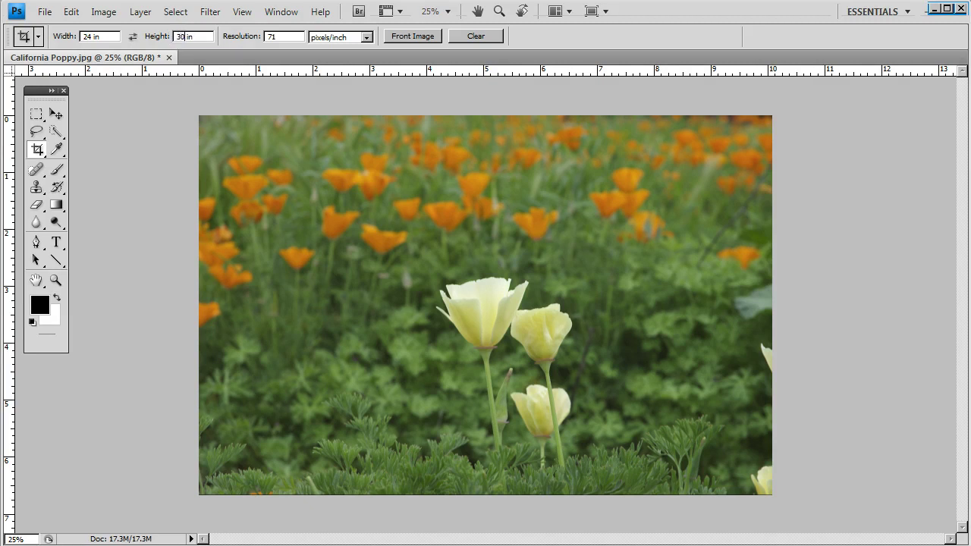
{"action": "double_click", "coordinate": [277, 36]}
{"action": "key", "text": "BackSpace"}
- Draw a portrait crop box, move it right over the white poppies, and commit
{"action": "left_click_drag", "start_coordinate": [288, 98], "coordinate": [288, 100]}
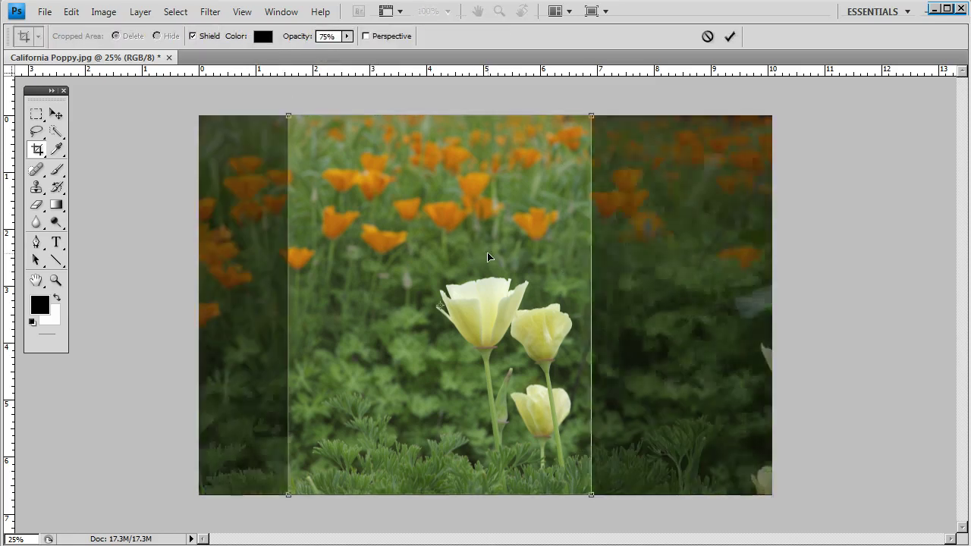
{"action": "left_click_drag", "start_coordinate": [488, 253], "coordinate": [539, 258]}
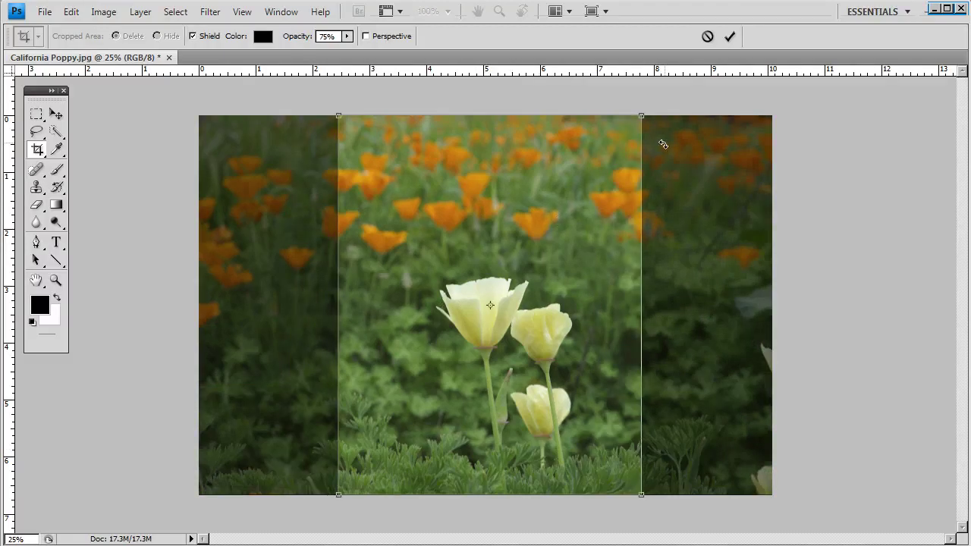
{"action": "left_click", "coordinate": [729, 36]}
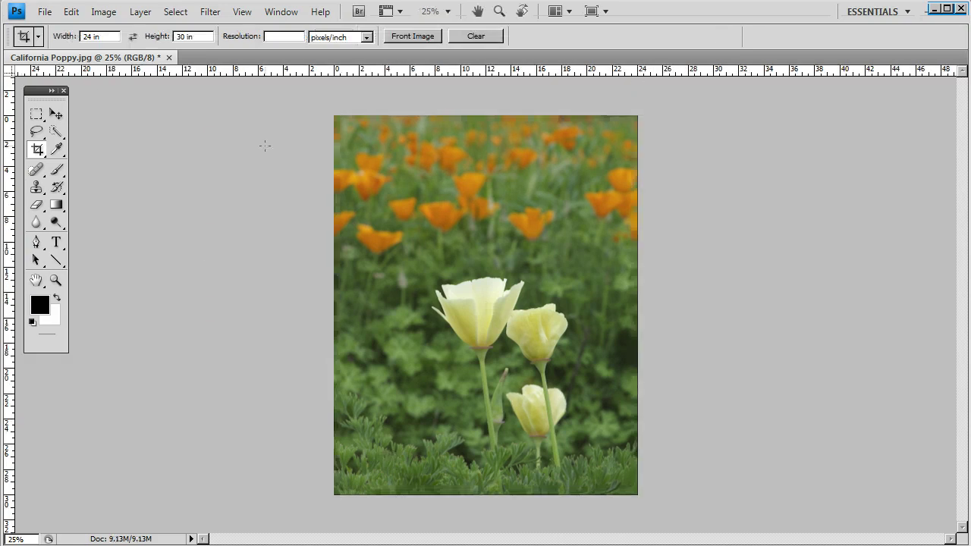
- Check the photo's resolution in Image Size, about 66.6 ppi, noting 66
{"action": "left_click", "coordinate": [104, 11]}
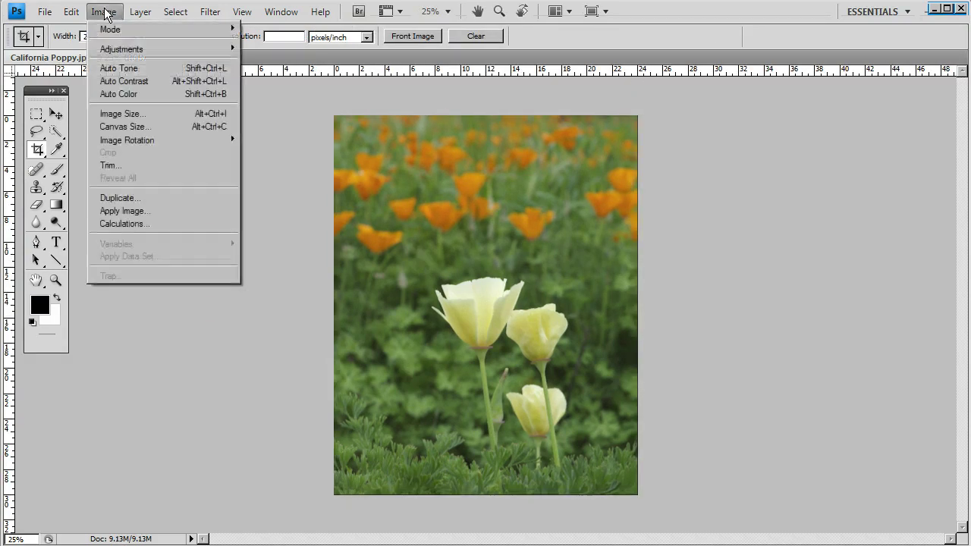
{"action": "left_click", "coordinate": [123, 113]}
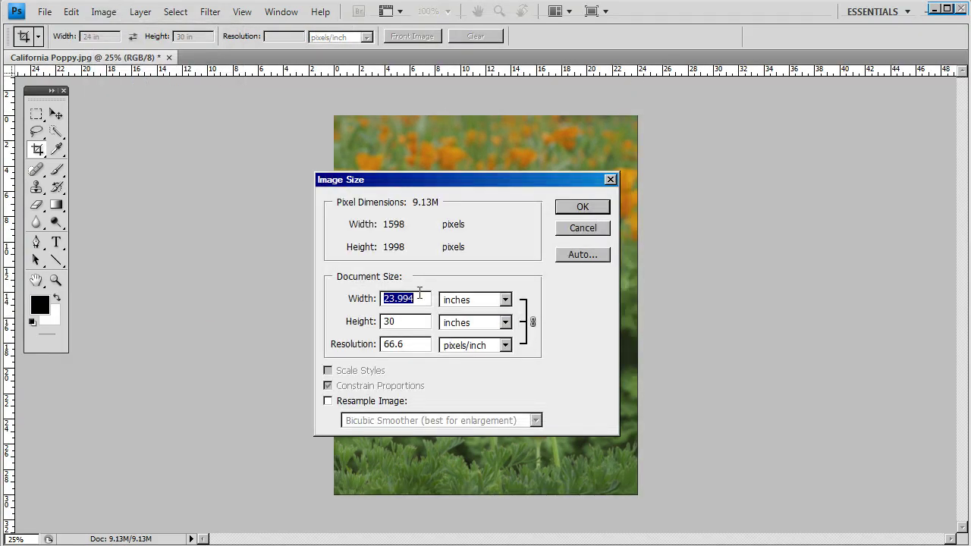
{"action": "left_click", "coordinate": [408, 342]}
{"action": "key", "text": "BackSpace"}
{"action": "key", "text": "BackSpace"}
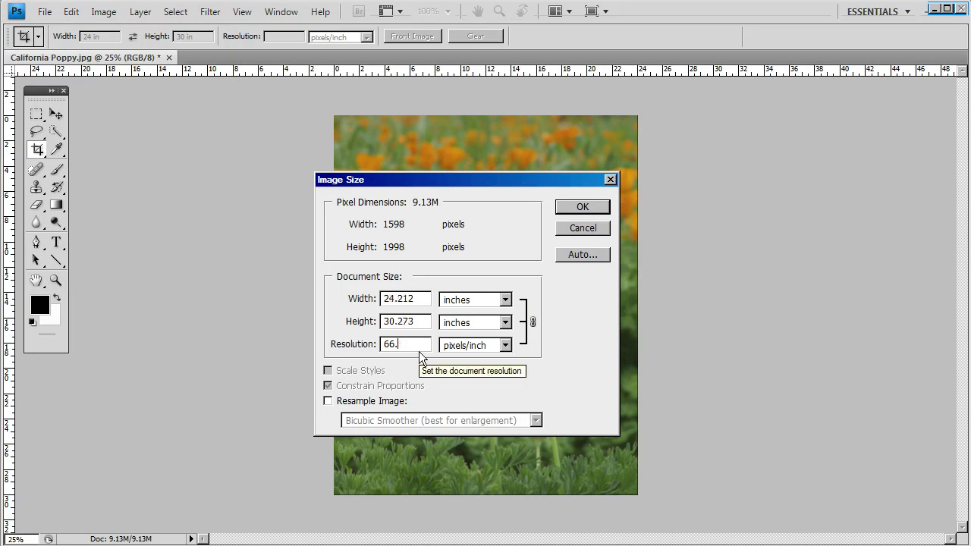
{"action": "left_click", "coordinate": [586, 210]}
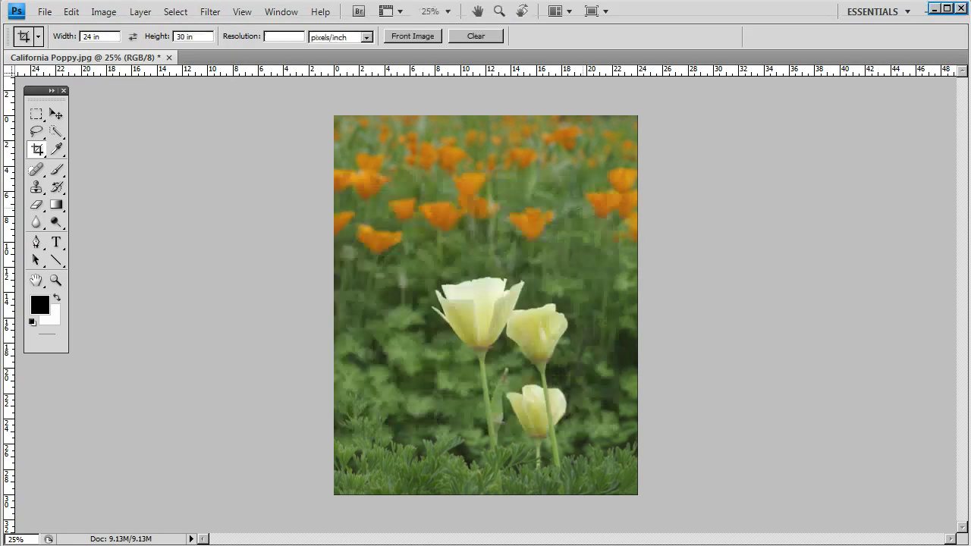
- Set crop resolution to 66, crop the whole photo, and open Image Size to verify
{"action": "left_click", "coordinate": [283, 37]}
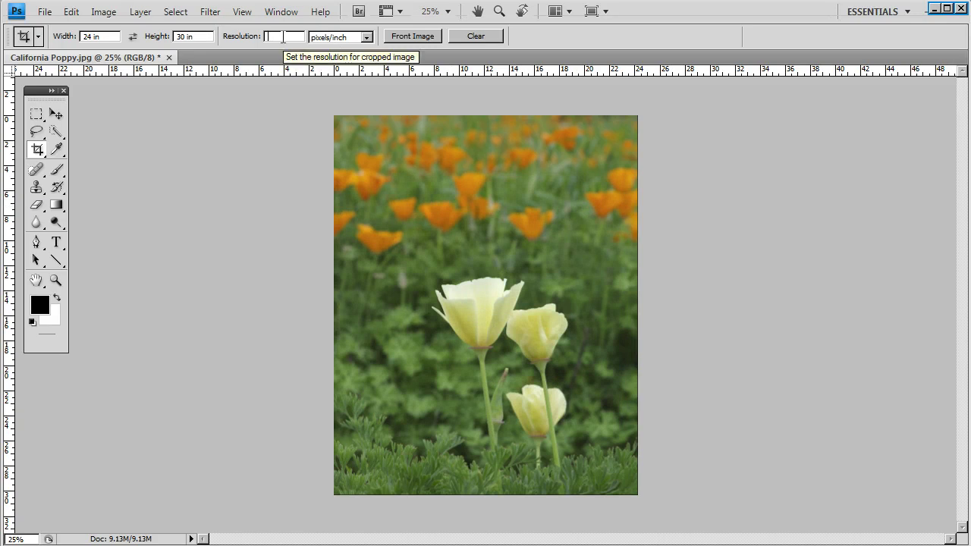
{"action": "type", "text": "66"}
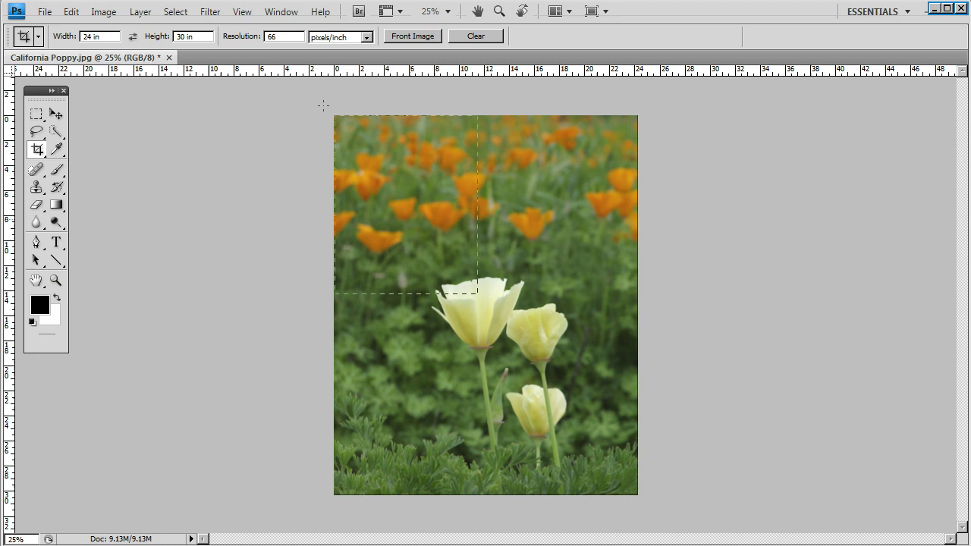
{"action": "left_click_drag", "start_coordinate": [323, 105], "coordinate": [321, 102]}
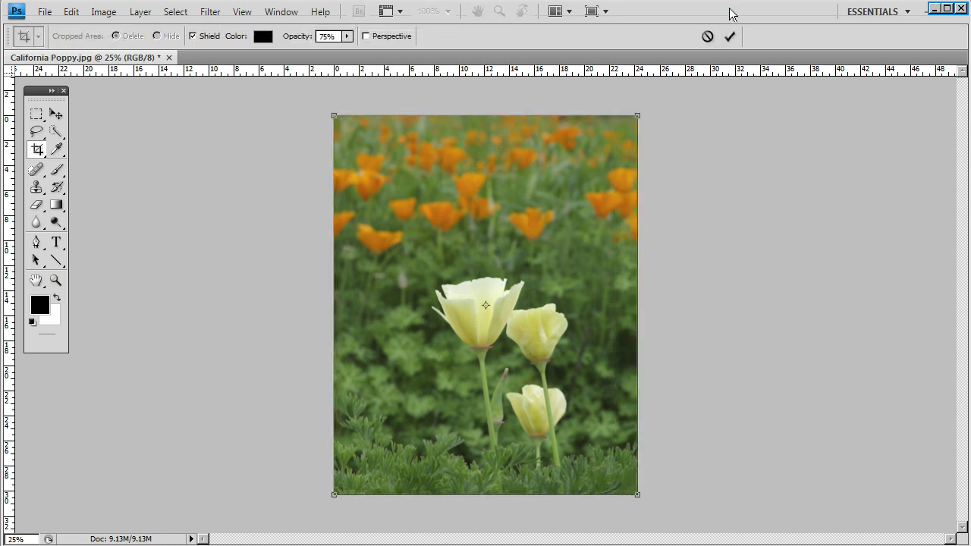
{"action": "left_click", "coordinate": [730, 35]}
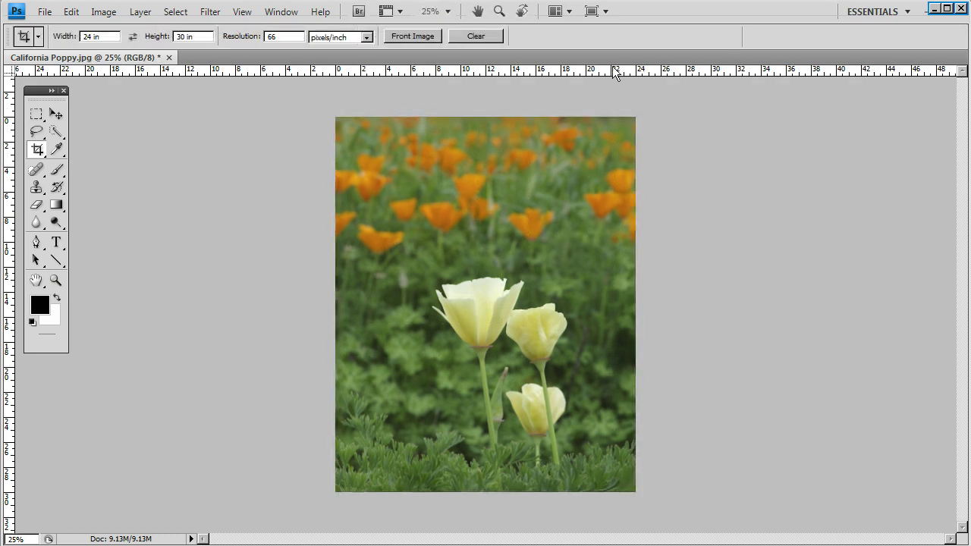
{"action": "left_click", "coordinate": [104, 12]}
{"action": "left_click", "coordinate": [118, 176]}
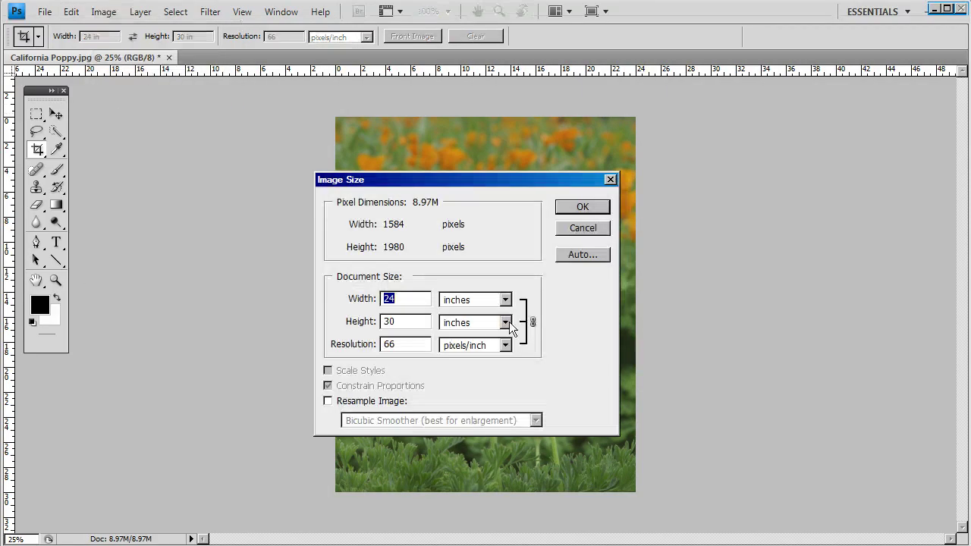
- Confirm the Image Size dialog showing 1584 × 1980 pixels at 66 ppi
{"action": "left_click", "coordinate": [583, 207]}
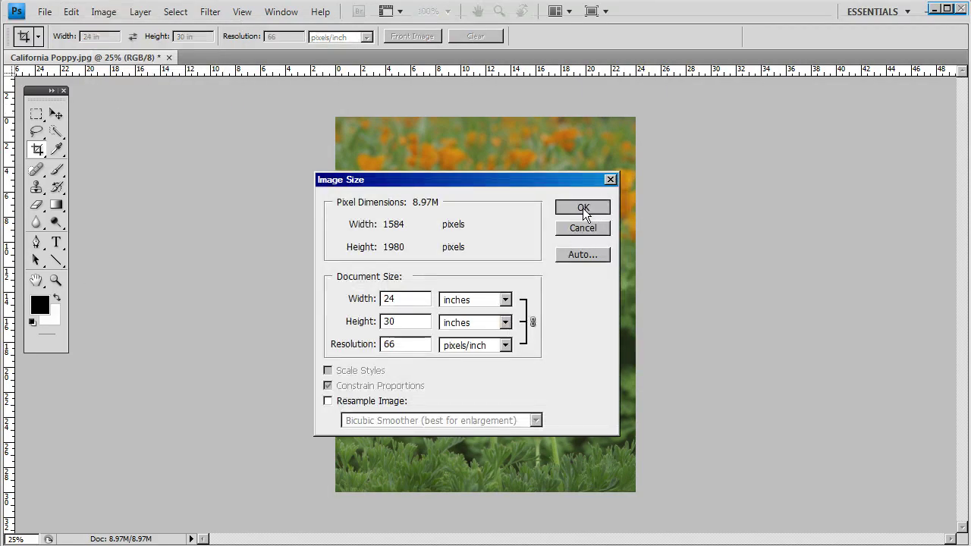